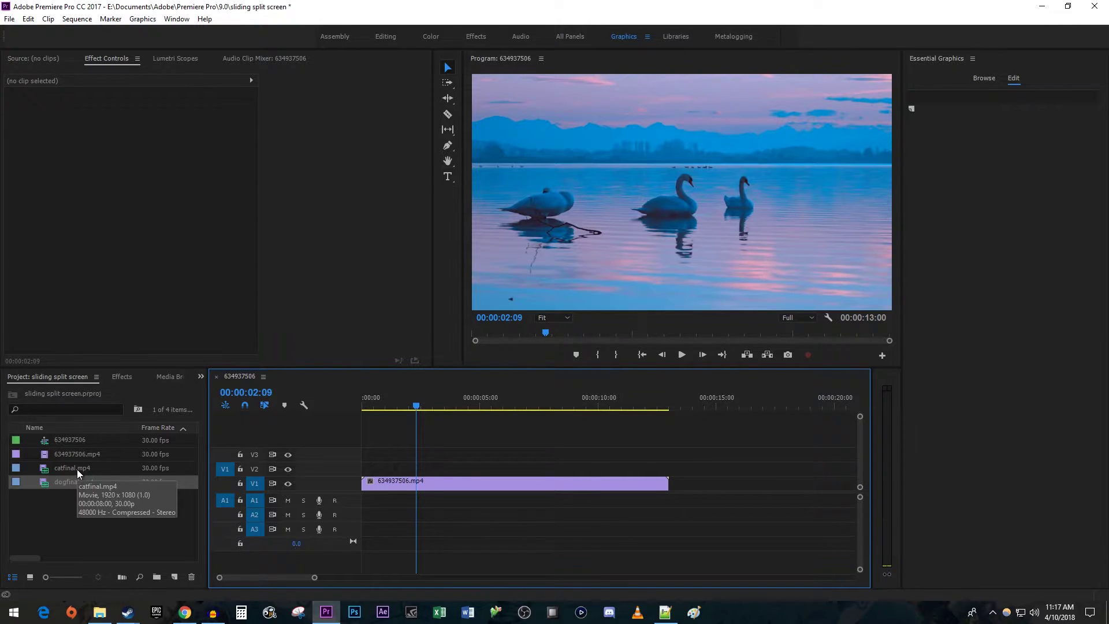
Step: Place catfinal.mp4 on V2, shift it slightly later, and put dogfinal.mp4 on V3
drag(77, 469, 416, 469)
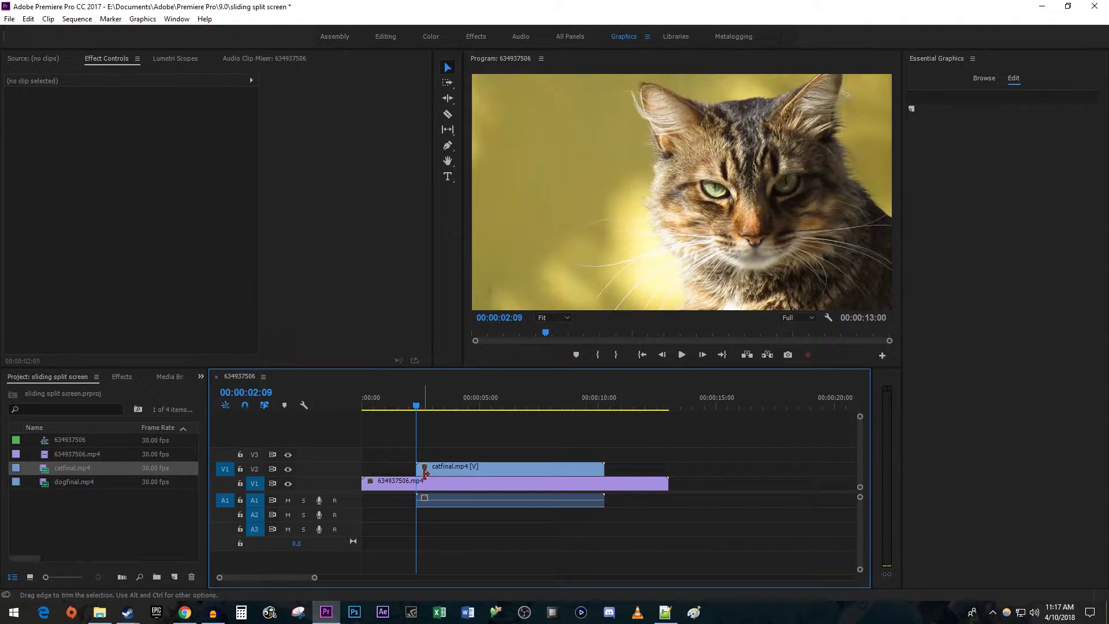
drag(434, 472, 428, 470)
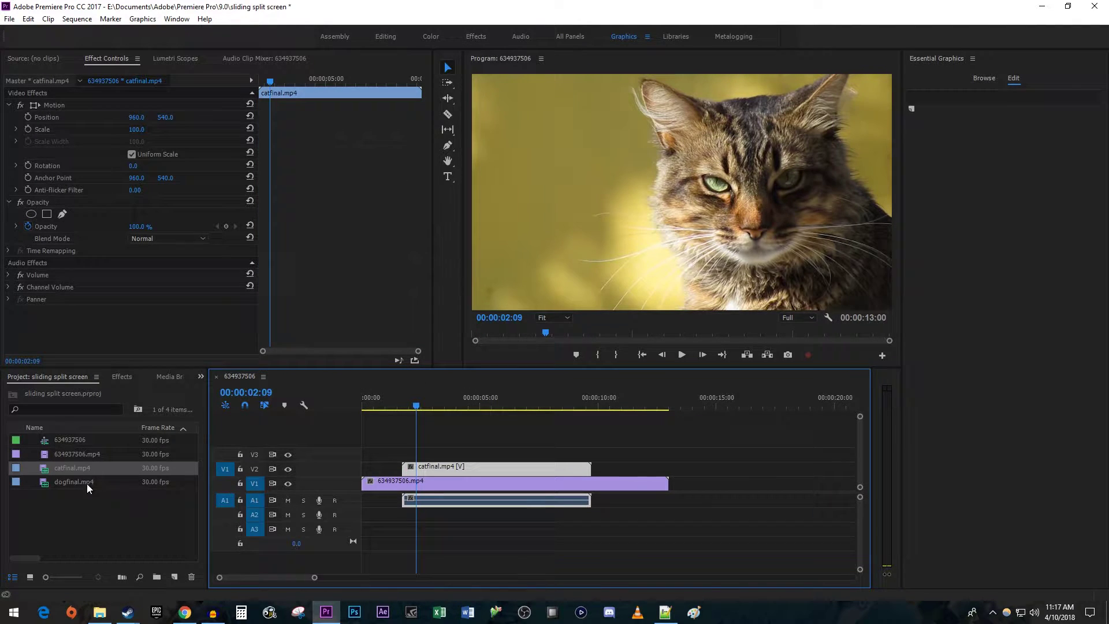
mouse_move(75, 482)
mouse_down()
mouse_move(380, 475)
mouse_move(436, 454)
mouse_up()
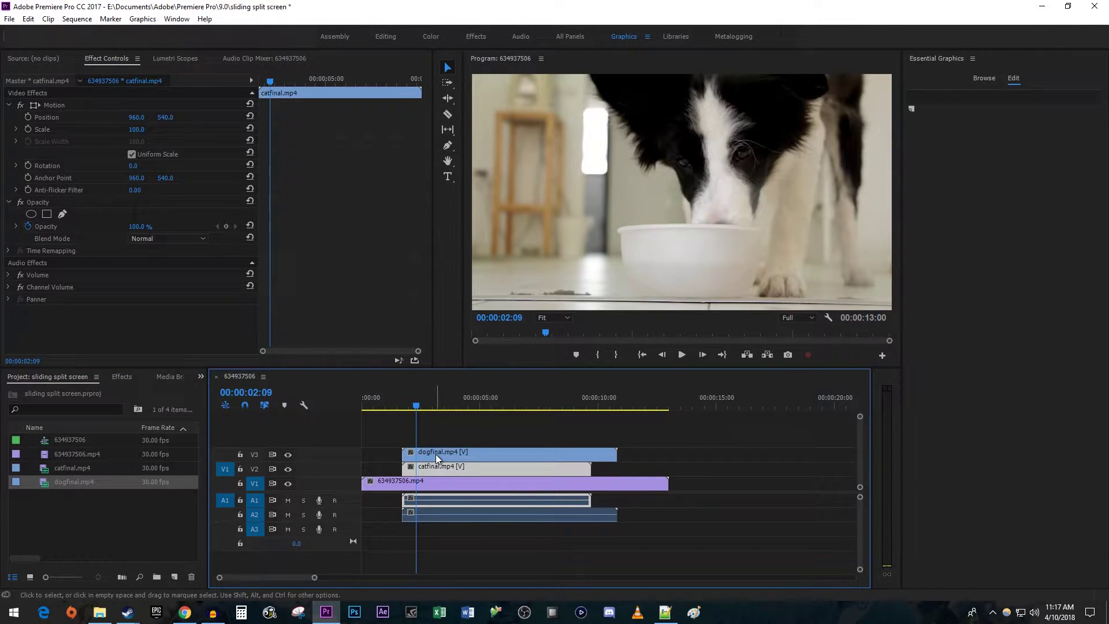
Step: Apply the Transform > Crop effect to dogfinal.mp4 and catfinal.mp4
click(117, 379)
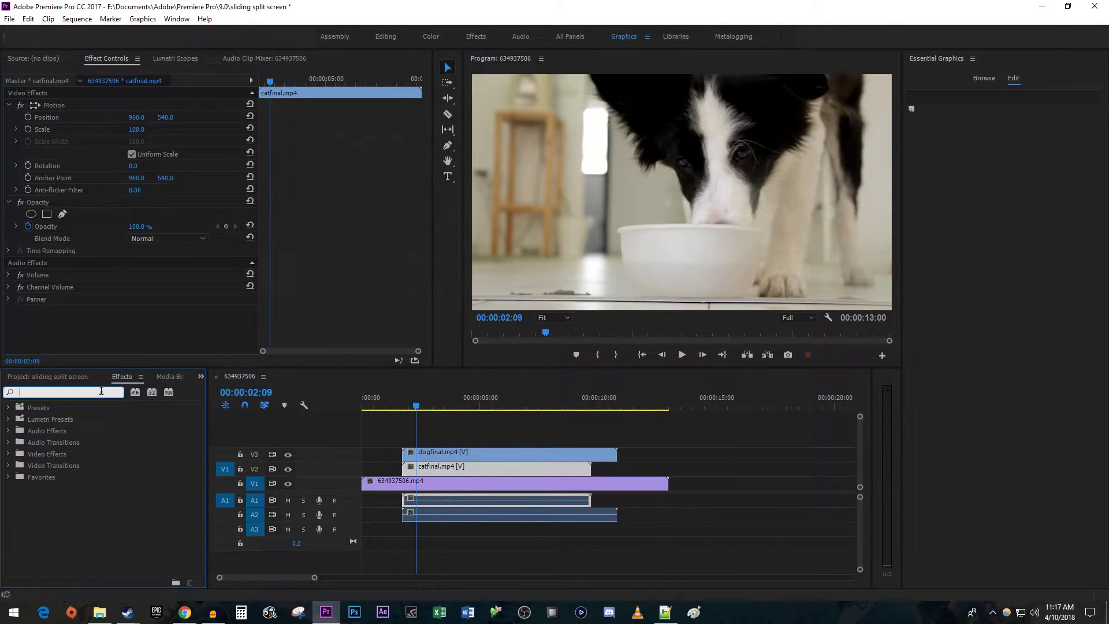
text(crop)
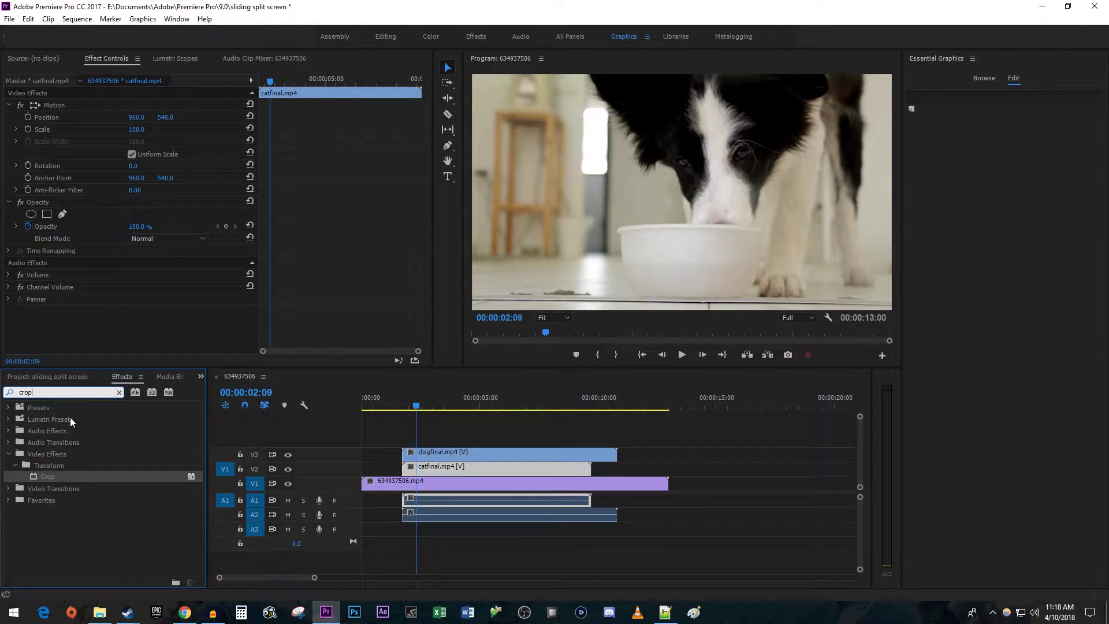
drag(48, 477, 449, 457)
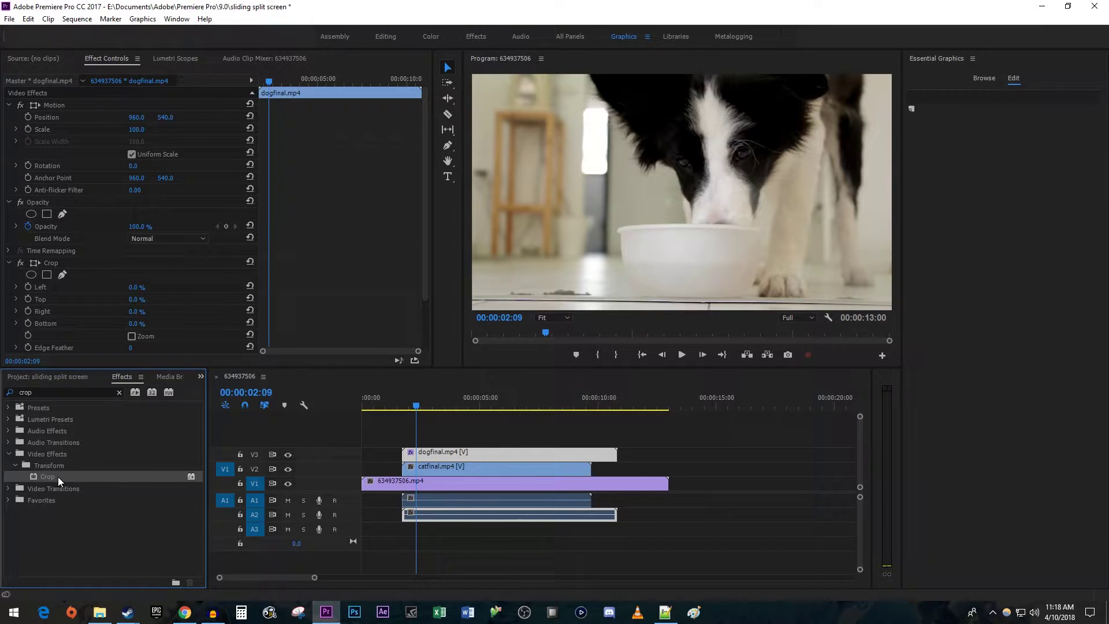
drag(52, 476, 430, 471)
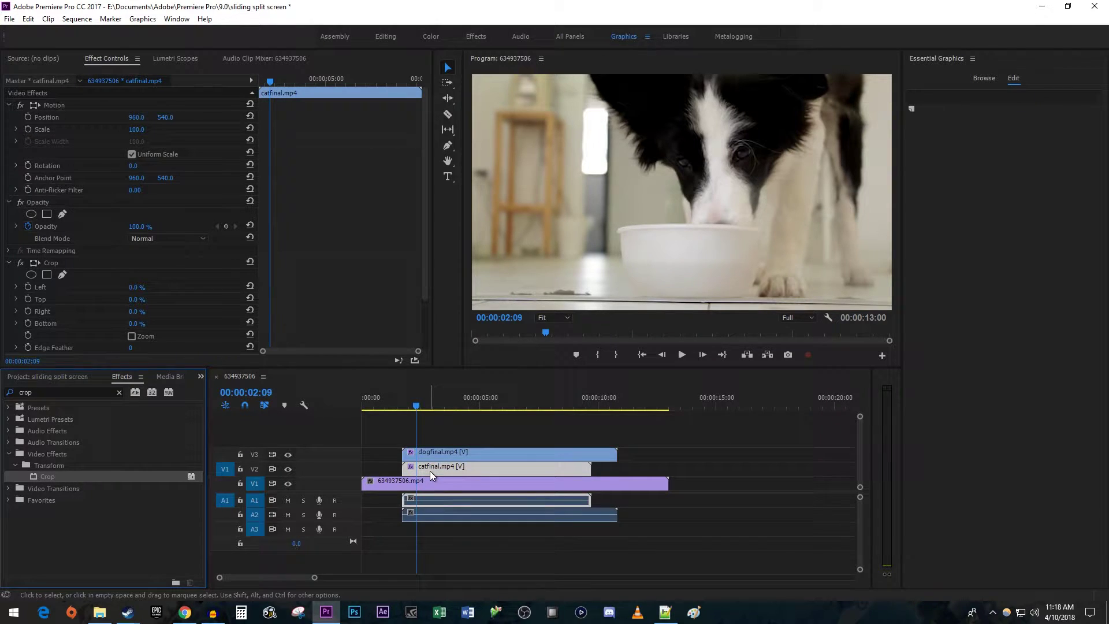
Step: Set dogfinal.mp4's Crop Left and Crop Right to 25% each
click(448, 452)
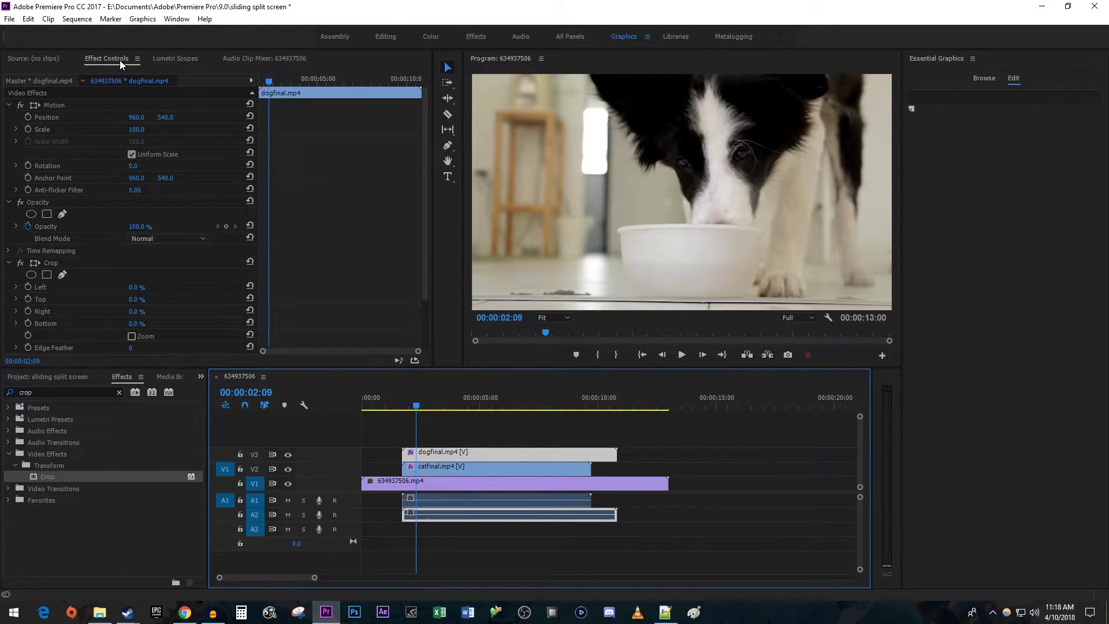
scroll(300, 309, down, 2)
scroll(297, 320, down, 1)
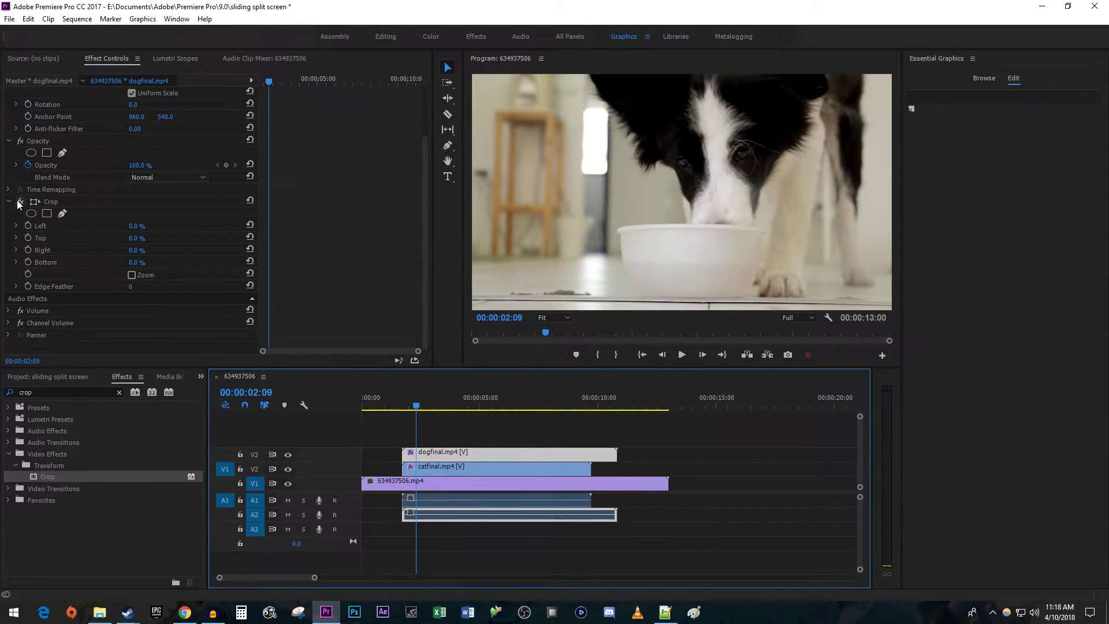
click(136, 225)
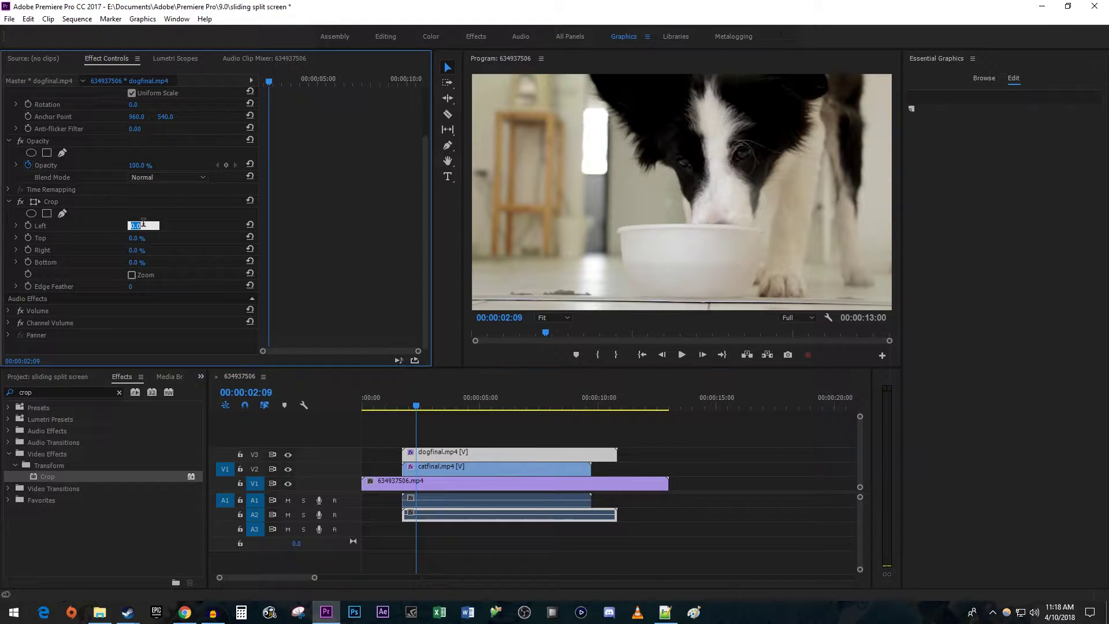
text(25)
key(Return)
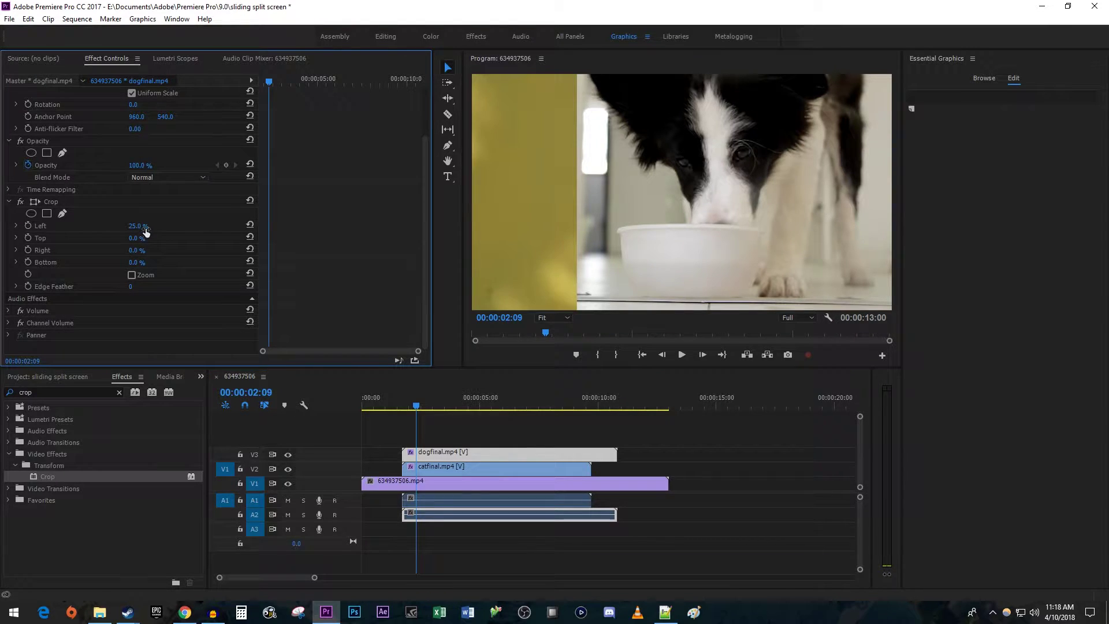
click(136, 251)
text(25)
key(Return)
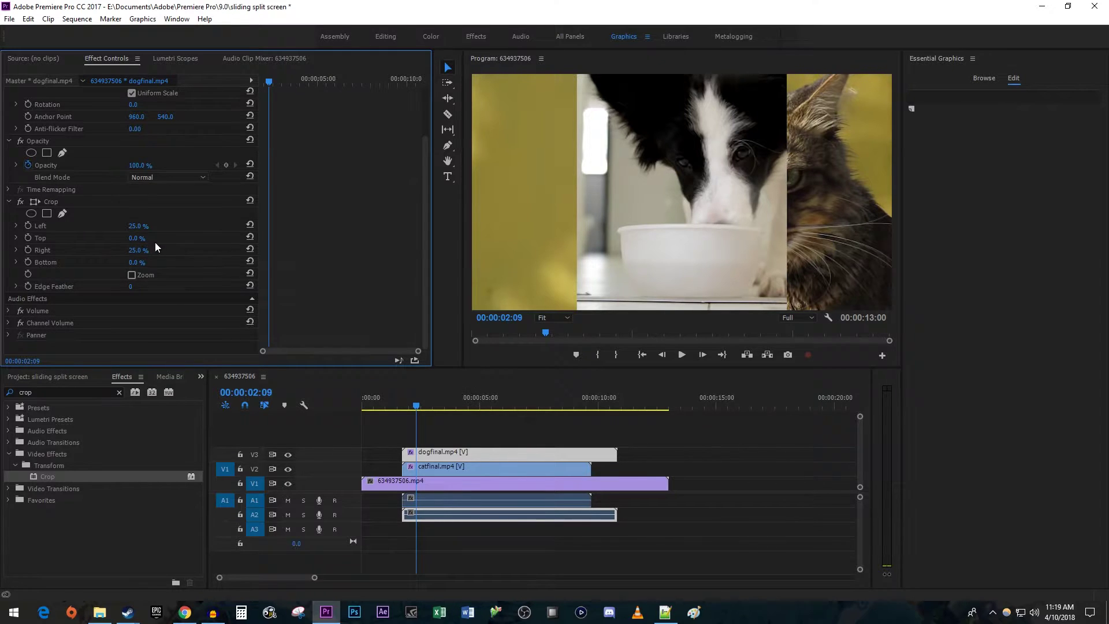
scroll(330, 260, up, 3)
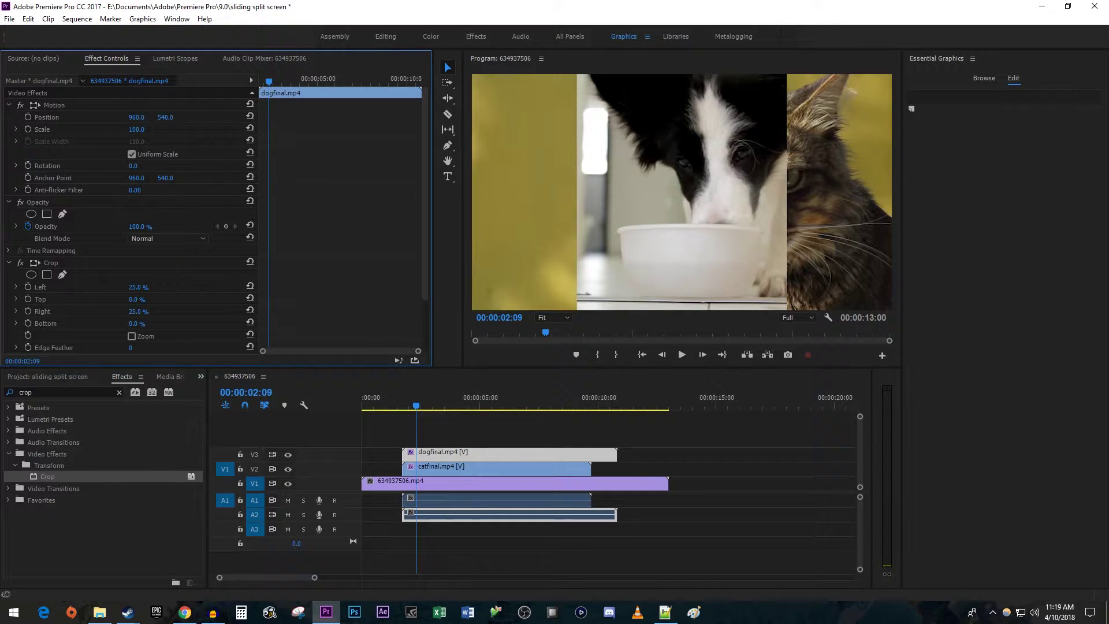
Step: Lower dogfinal.mp4's Position X to 483 and hide the V3 track output
drag(139, 119, 47, 119)
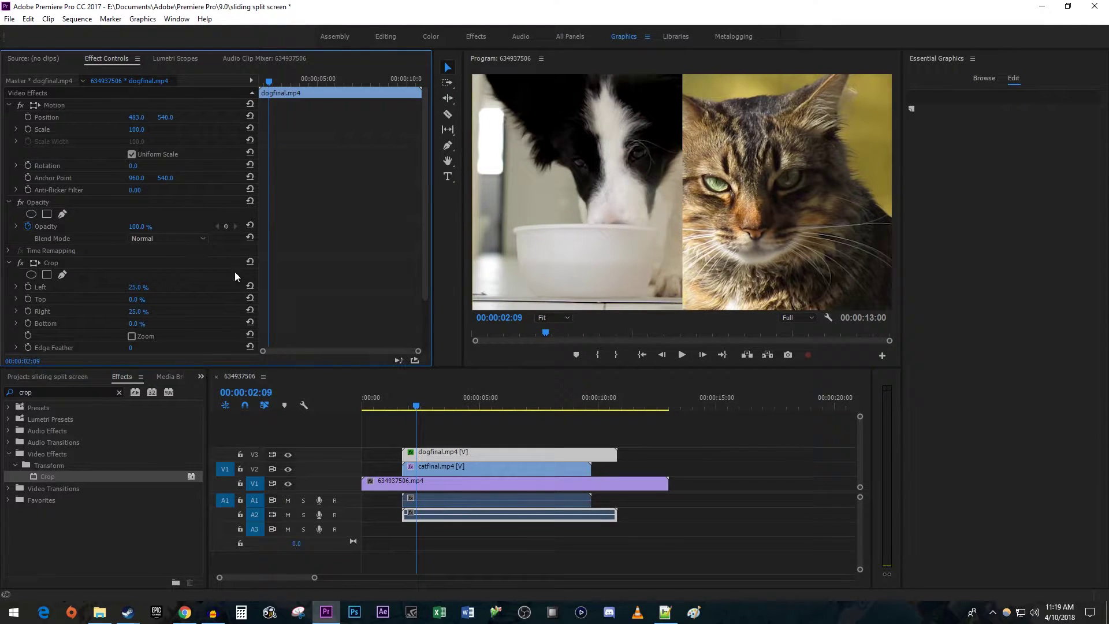
click(289, 455)
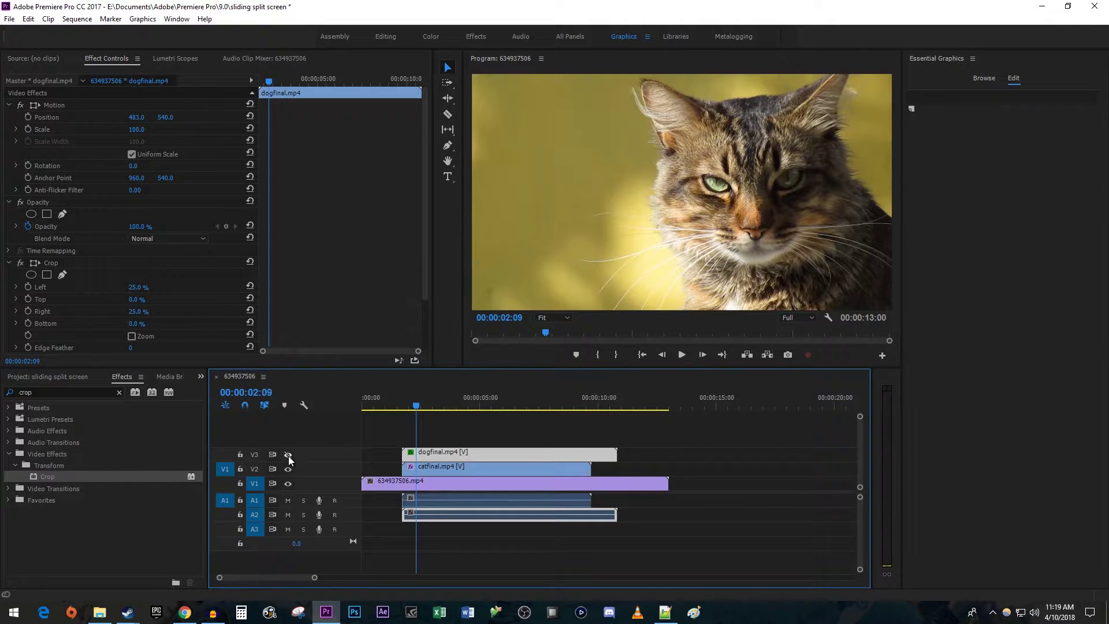
Step: Set catfinal.mp4's Crop Left to 40% and Crop Right to 10%
click(439, 469)
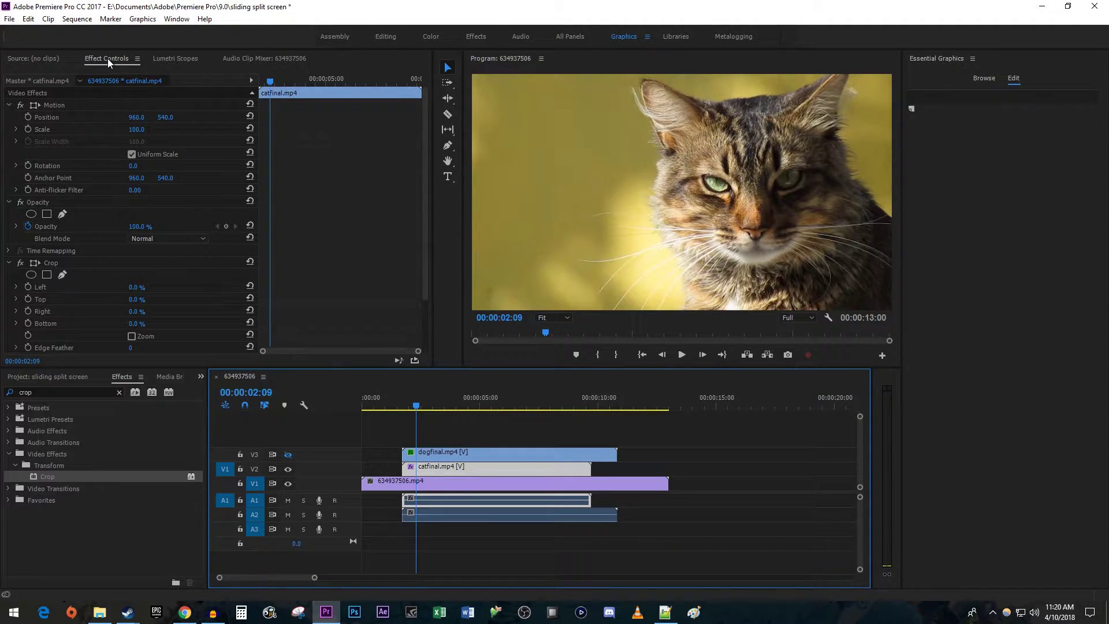
scroll(272, 252, down, 3)
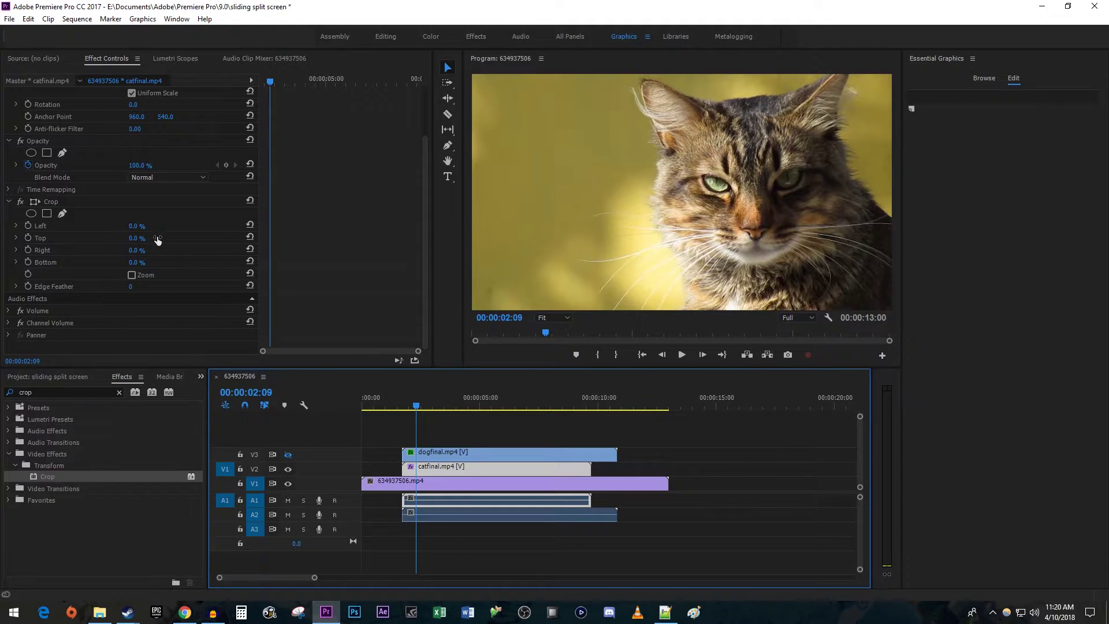
click(137, 226)
text(40)
key(Return)
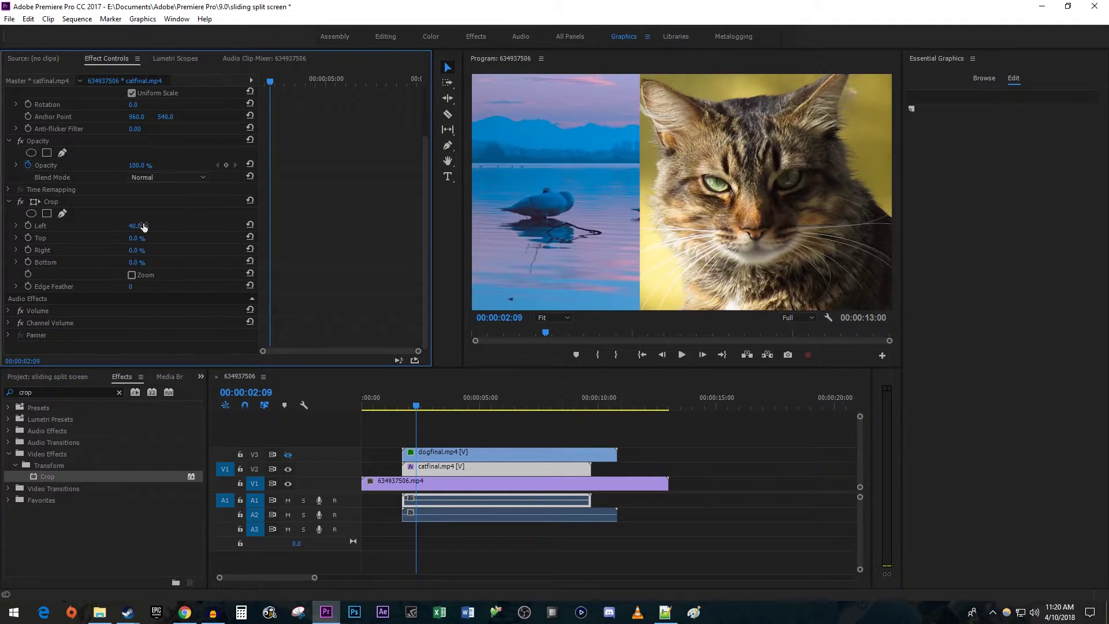
click(137, 250)
text(10)
key(Return)
scroll(329, 280, up, 3)
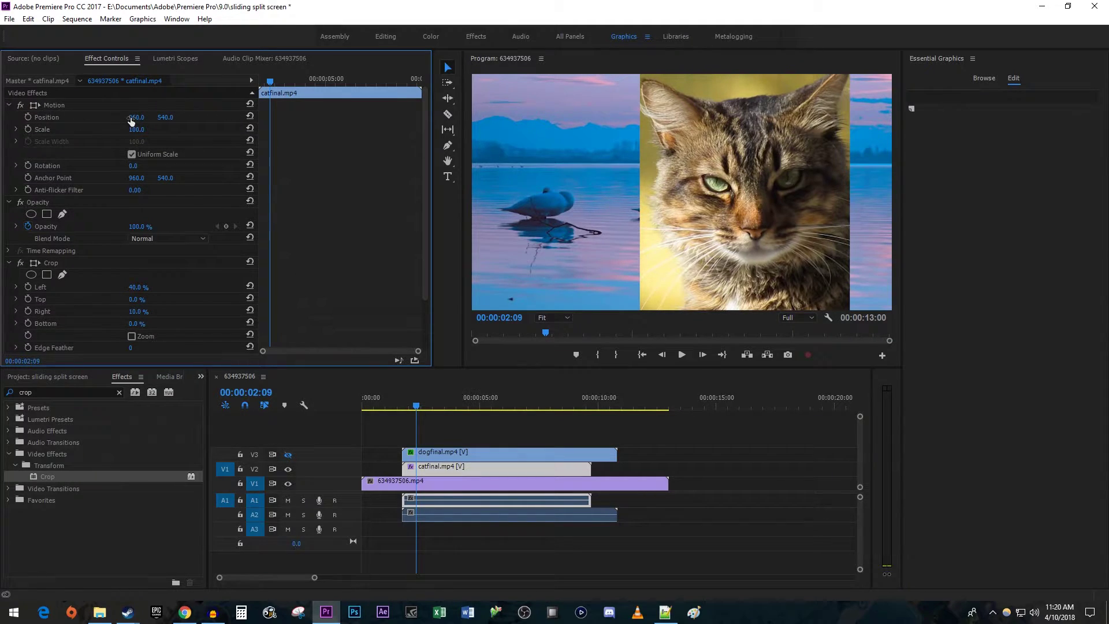
Step: Raise catfinal.mp4's Position X to 1152 and show the V3 track again
drag(131, 122, 219, 117)
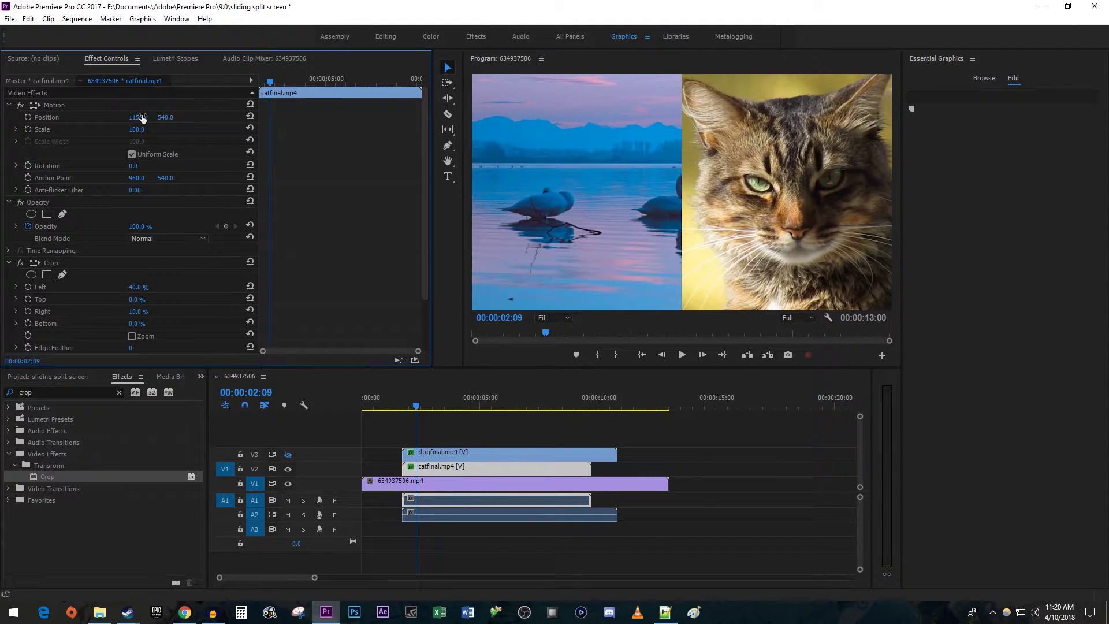
click(289, 456)
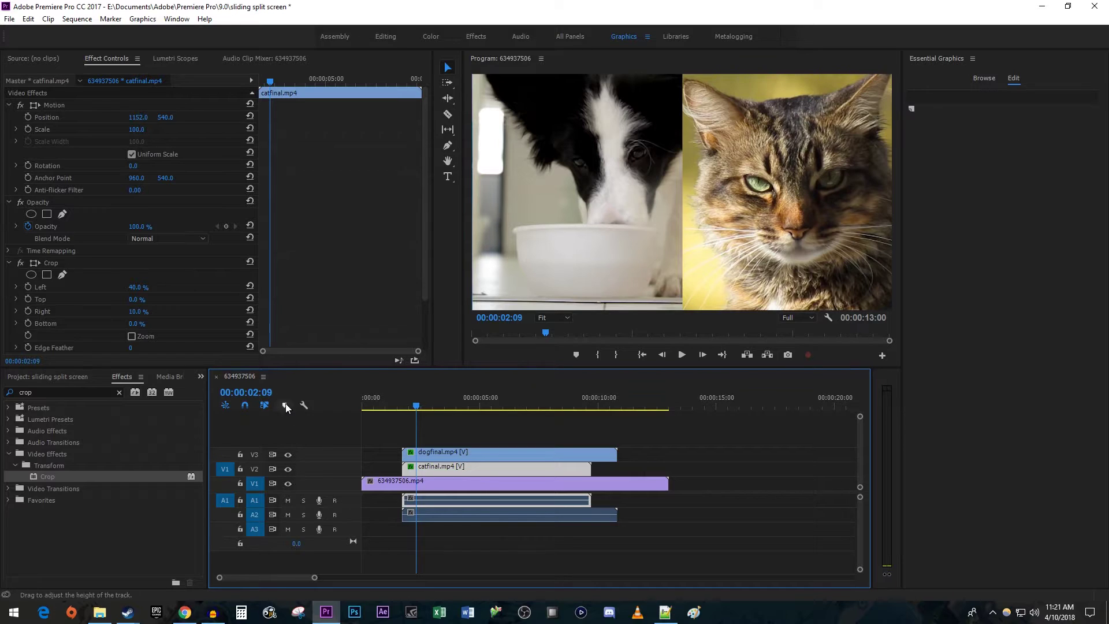
Step: At the cat clip's start, add a Position keyframe with Y at 1625, below the frame
drag(271, 87, 254, 87)
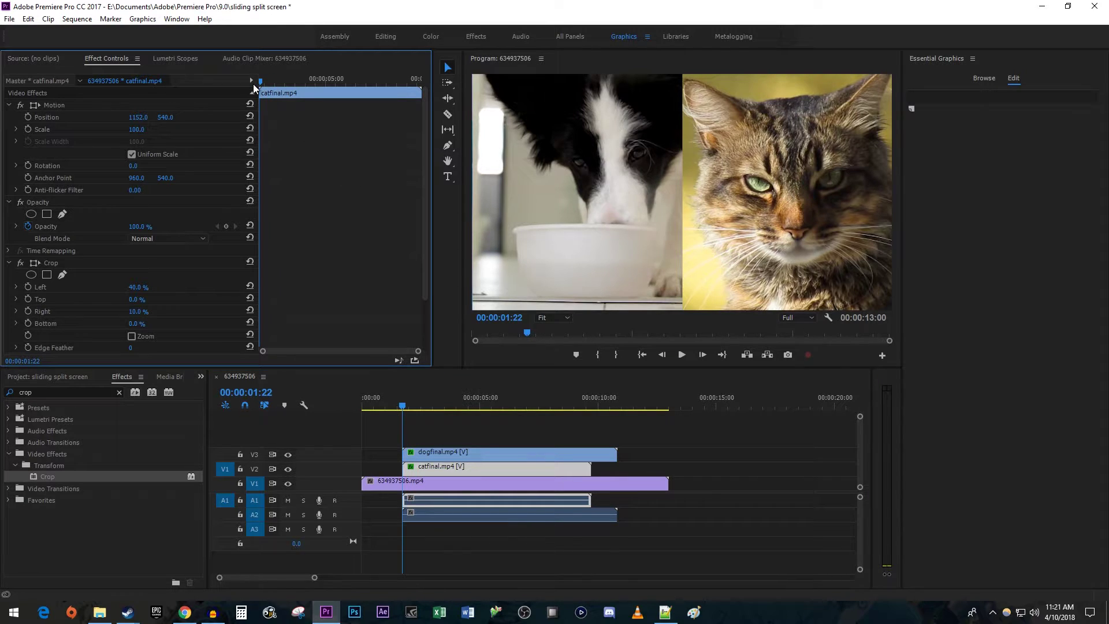
click(27, 117)
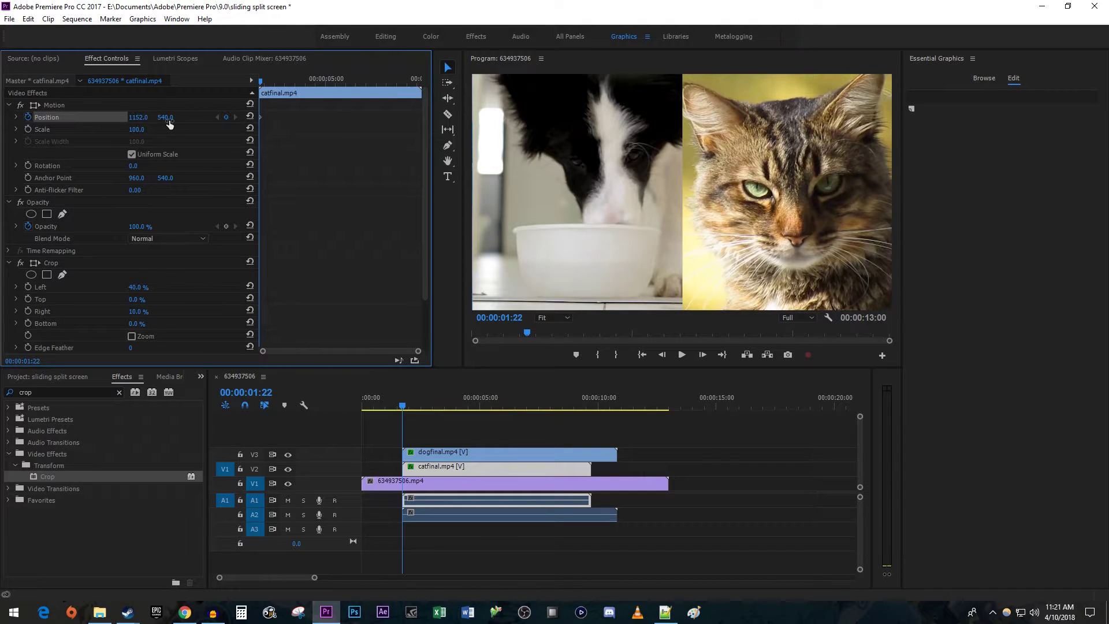
drag(165, 117, 347, 117)
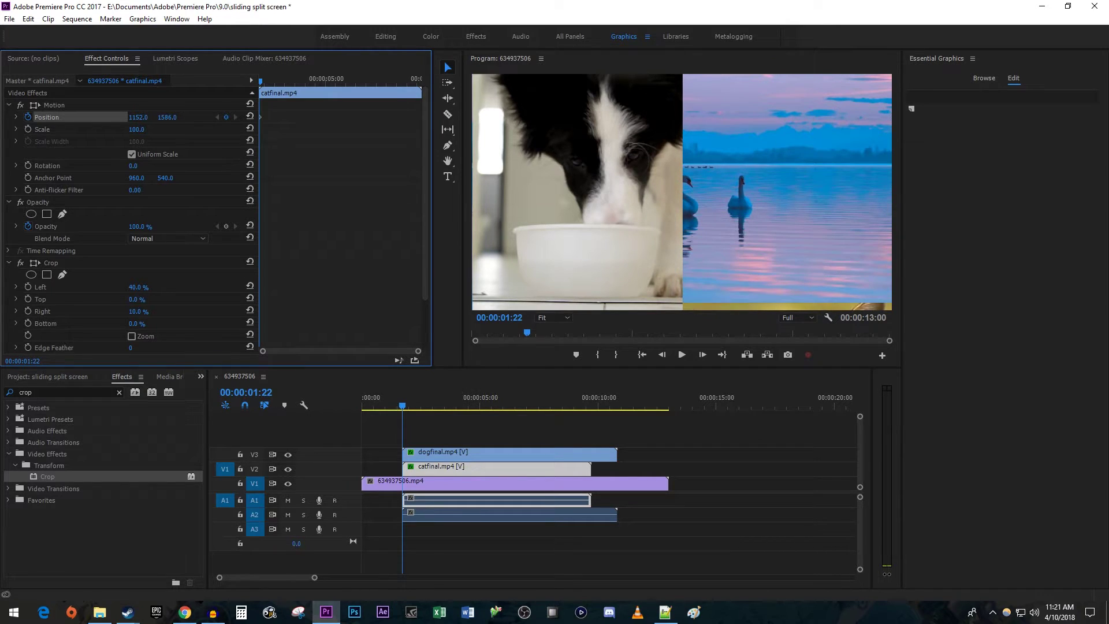
drag(165, 117, 226, 117)
Step: At 00:00:02:07, set the cat's Position Y to 540 and preview the slide
key(Right)
key(Right)
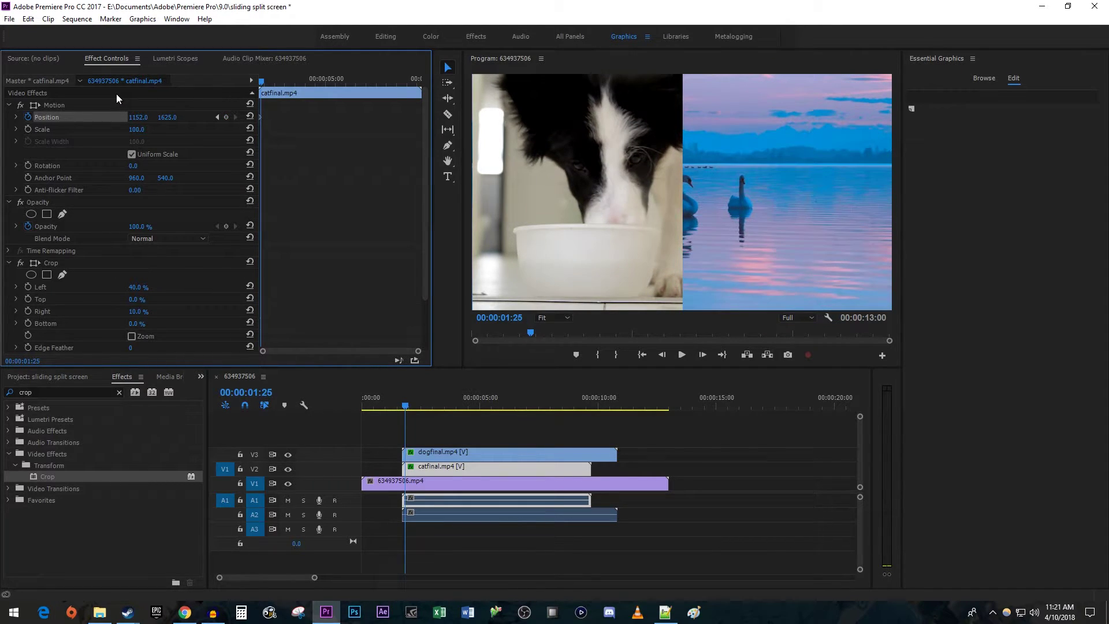
key(Right)
key(Right)
key(Right)
key(Right)
key(Right)
key(Right)
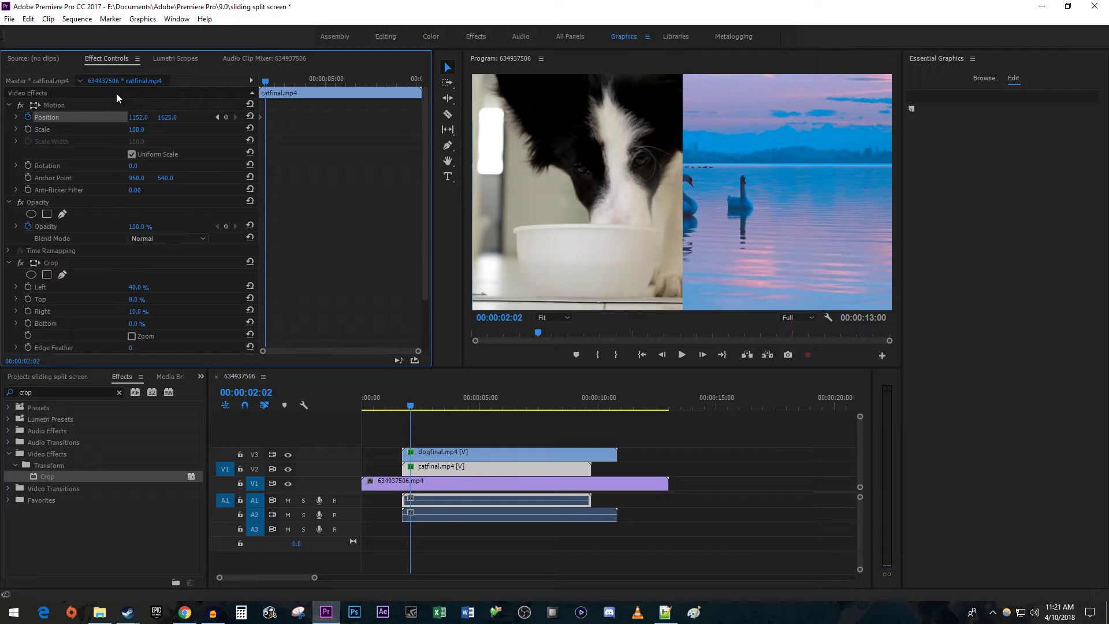
key(Right)
key(Right)
key(Right)
key(Right)
key(Right)
key(Right)
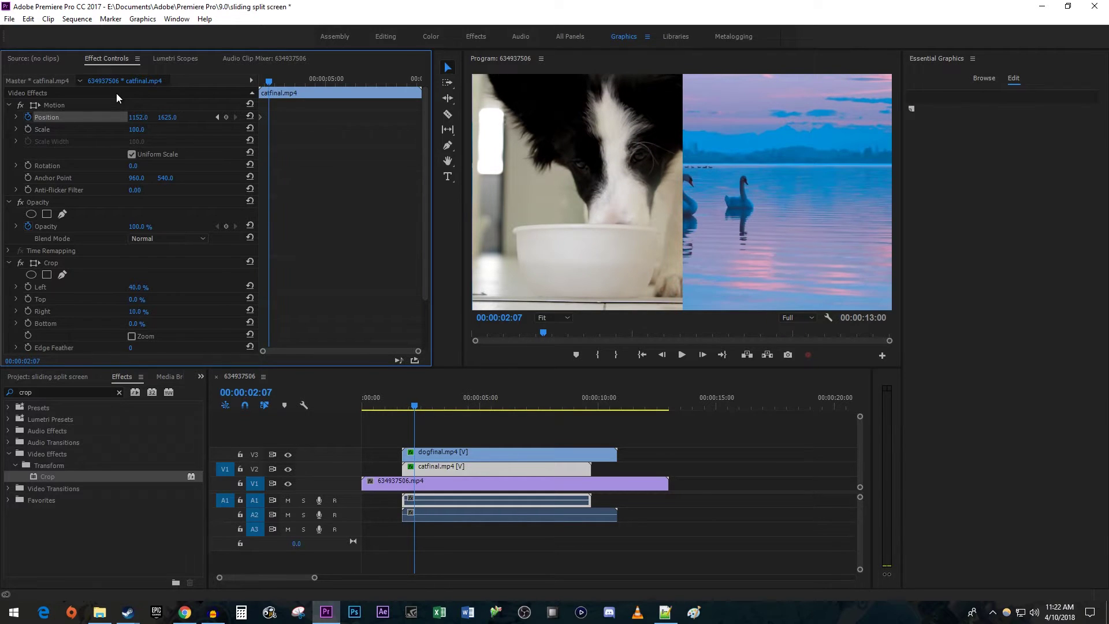
drag(171, 122, 96, 122)
drag(165, 117, 139, 117)
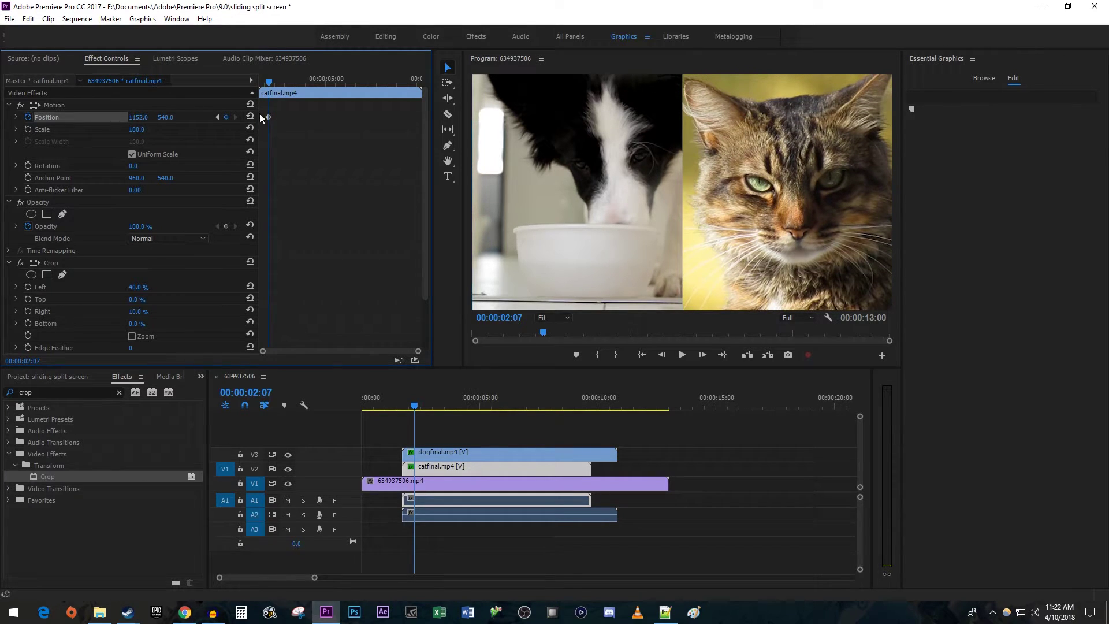
key(j)
key(space)
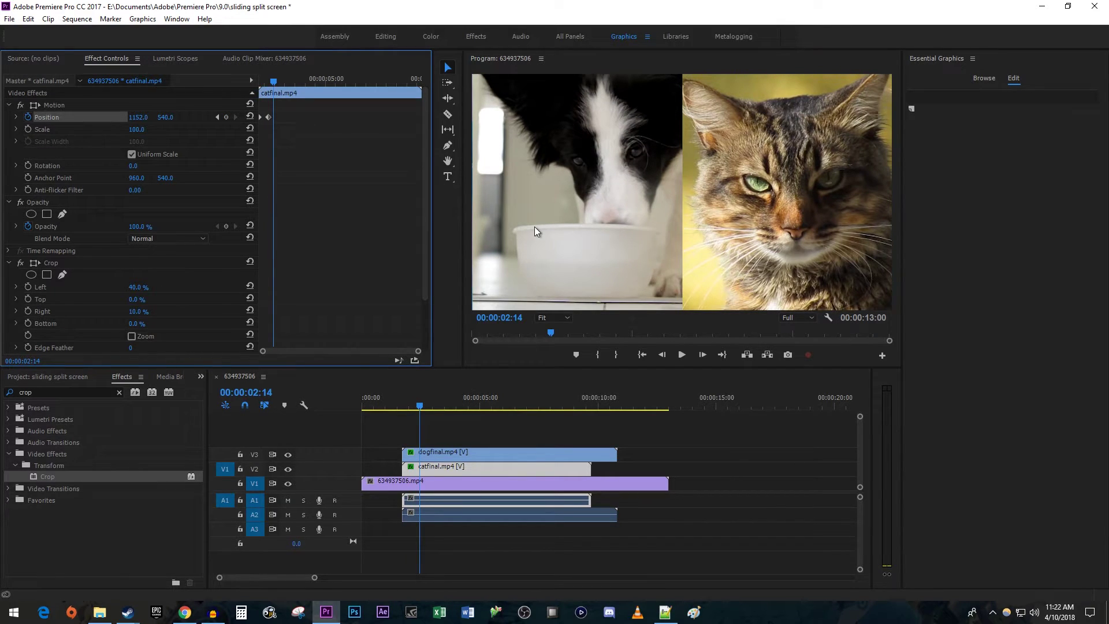
Step: At dogfinal.mp4's start, add a Position keyframe with Y at -520, above the frame
click(455, 452)
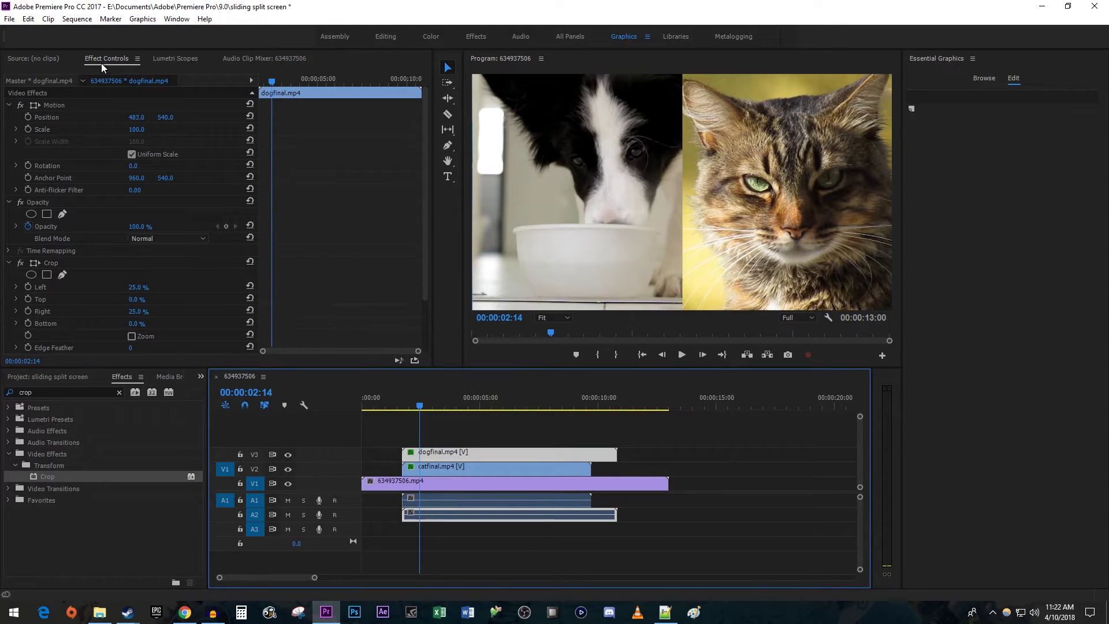
click(254, 79)
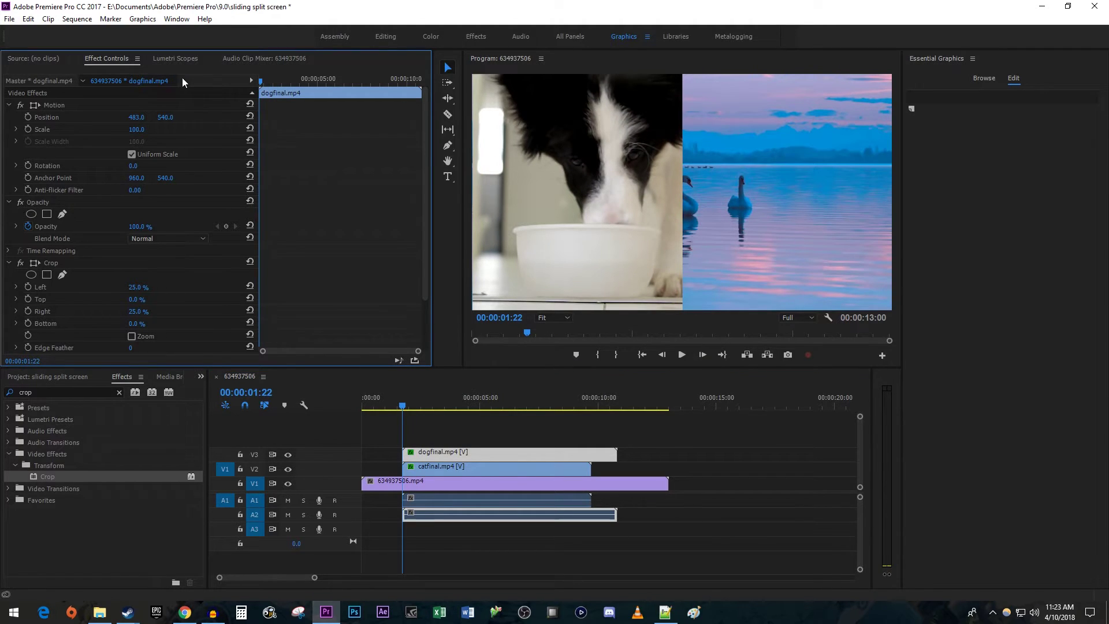
click(27, 117)
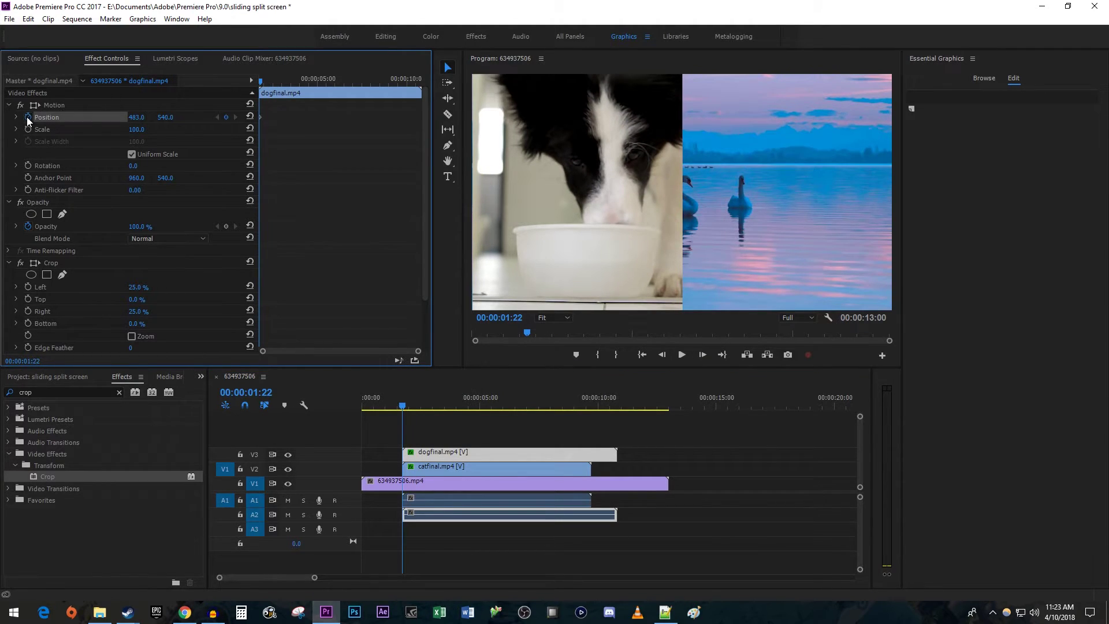
click(166, 118)
text(320)
key(Return)
drag(166, 118, 105, 117)
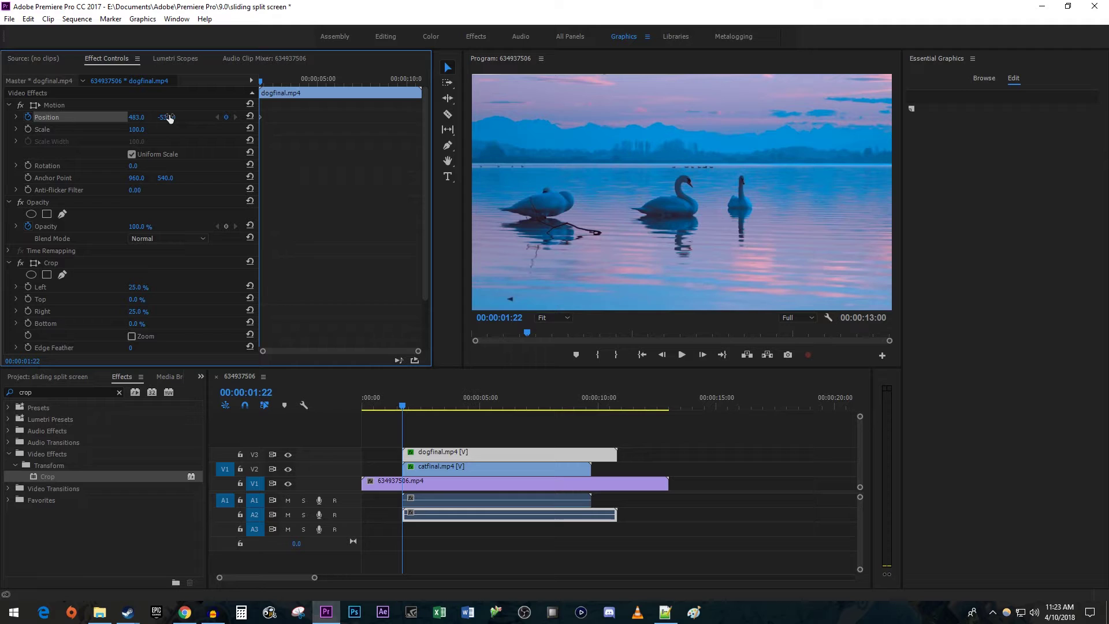
Step: At 00:00:02:07, set the dog's Position to 483, 540
key(Right)
key(Right)
key(Right)
key(Right)
key(Right)
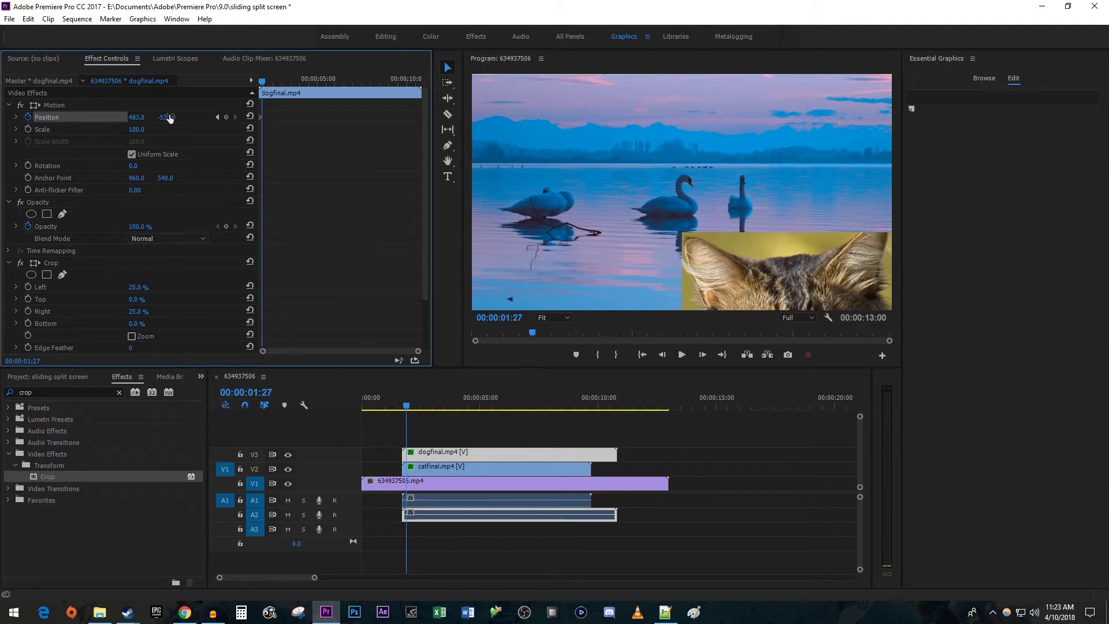
key(Right)
key(Right)
key(Right)
key(Right)
key(Right)
key(Right)
key(Right)
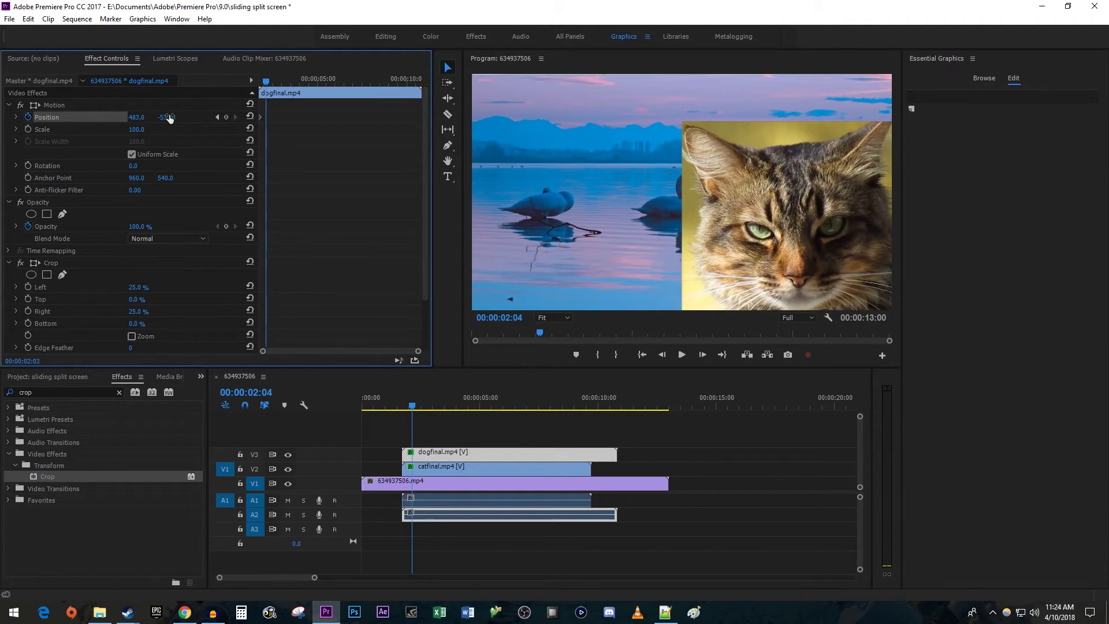
key(Right)
key(Right)
key(Right)
drag(169, 118, 258, 114)
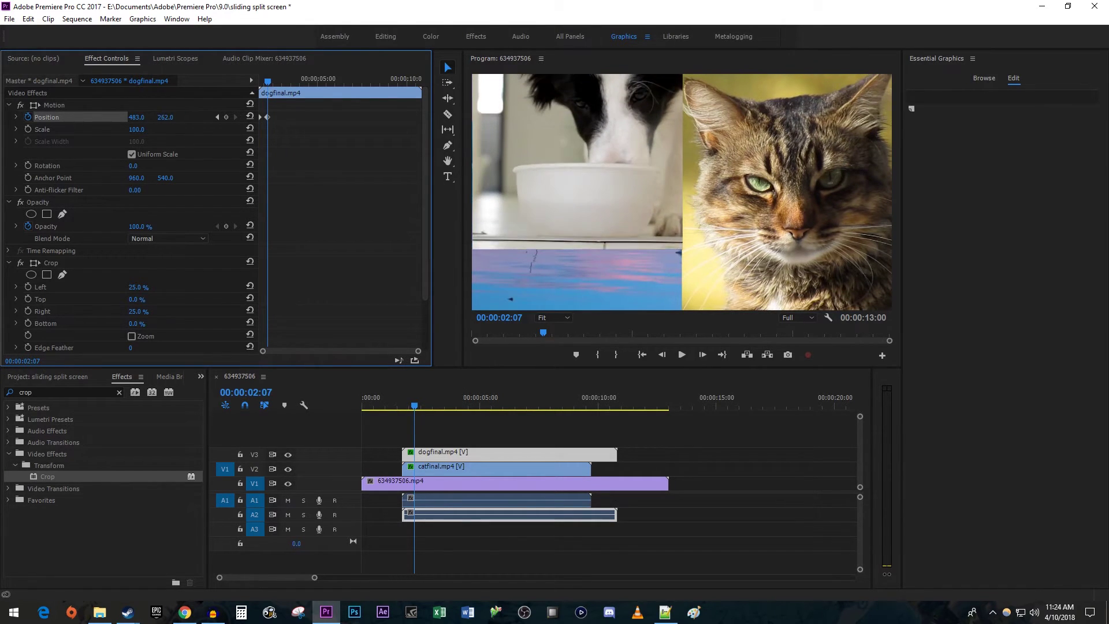
drag(258, 114, 200, 109)
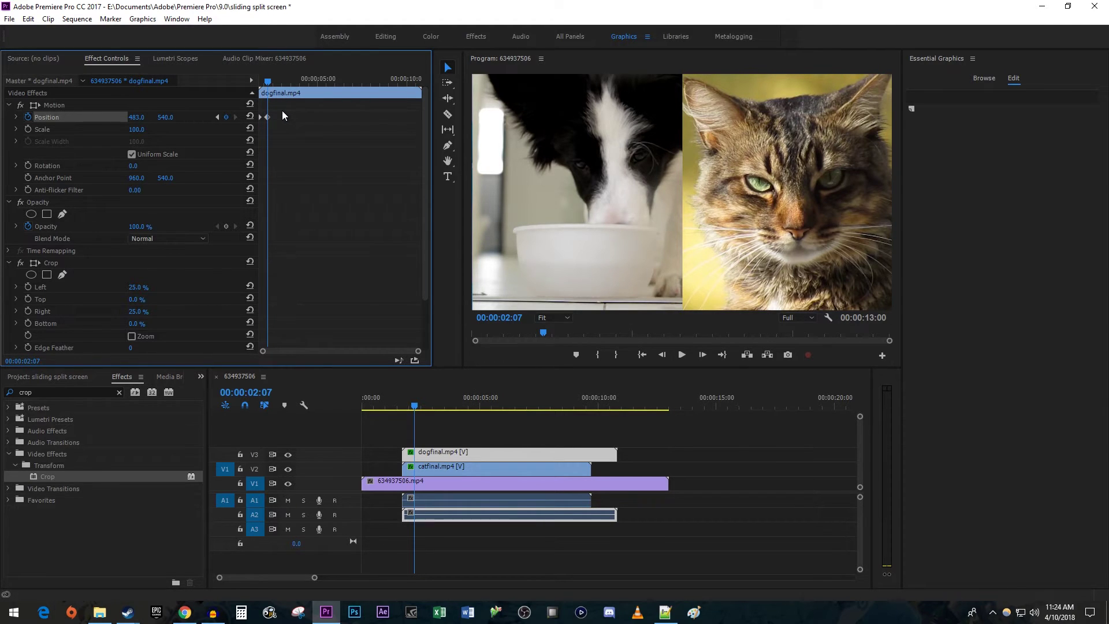
Step: Replay the dog's slide, set its last Position keyframe to Ease In, and select catfinal.mp4
key(Up)
key(space)
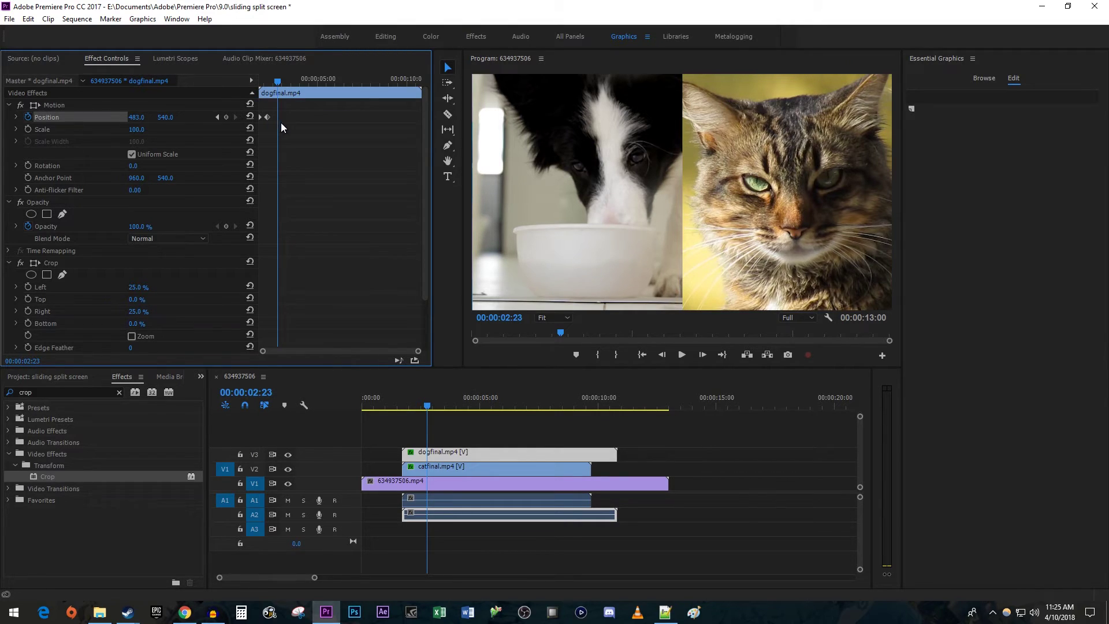
drag(278, 117, 255, 110)
right_click(268, 118)
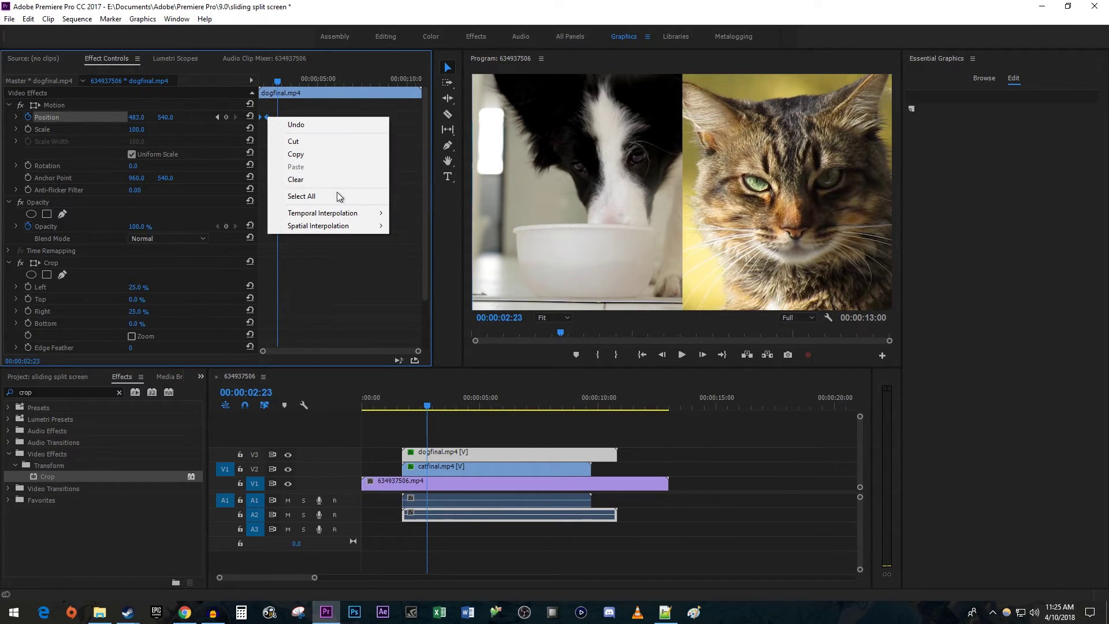
mouse_move(322, 213)
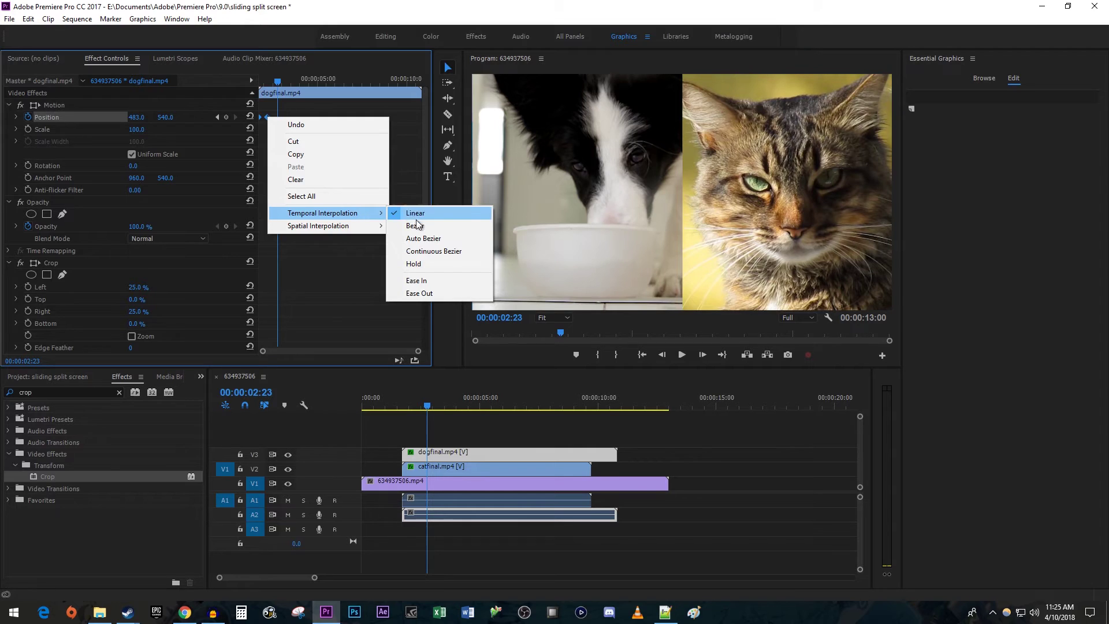
click(427, 279)
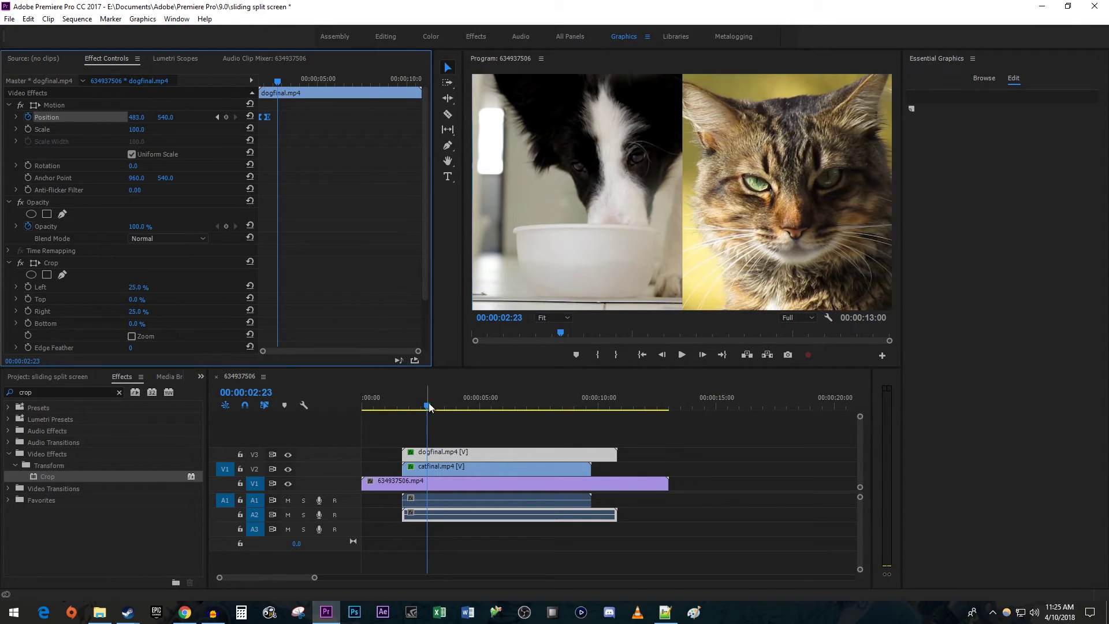
click(444, 465)
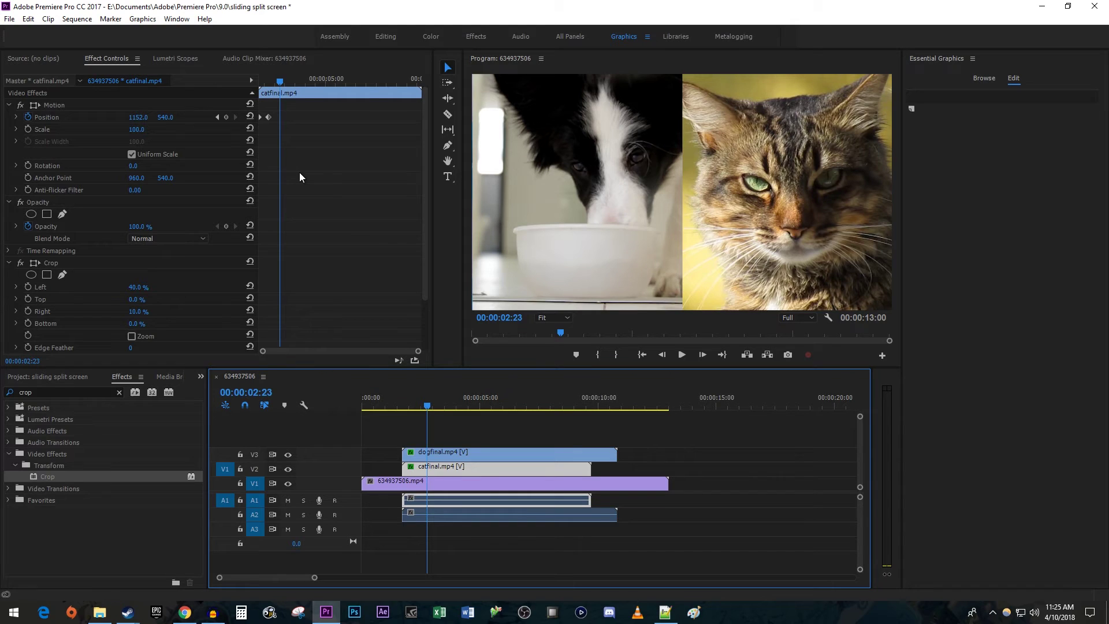
Step: Set the cat's last Position keyframe to Ease In and play from near the start
drag(290, 143, 255, 110)
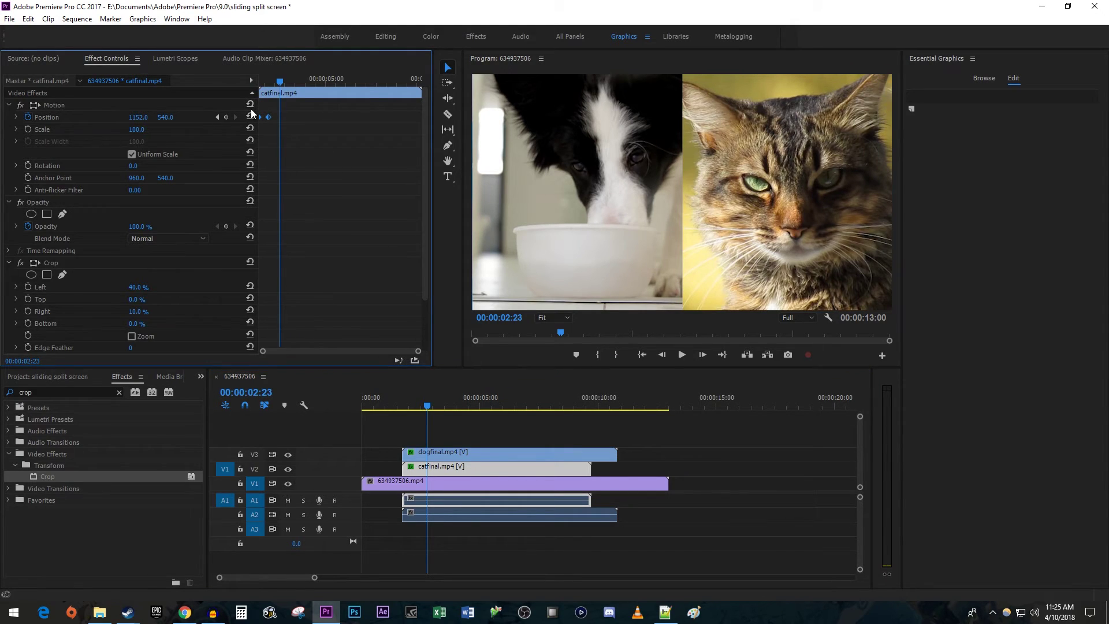
right_click(268, 116)
mouse_move(323, 213)
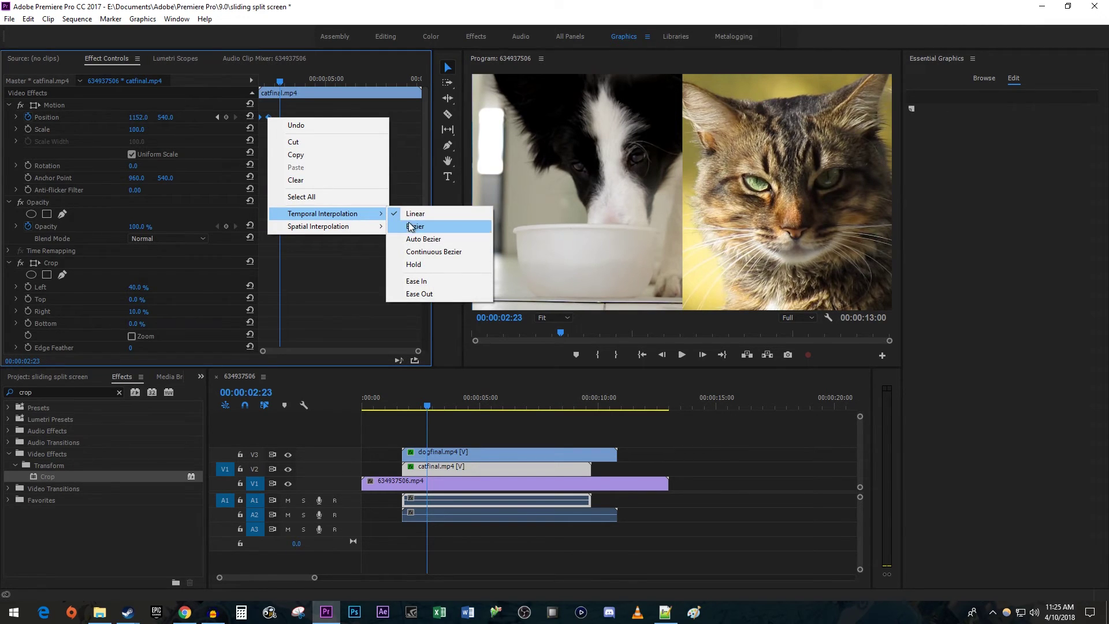
click(437, 280)
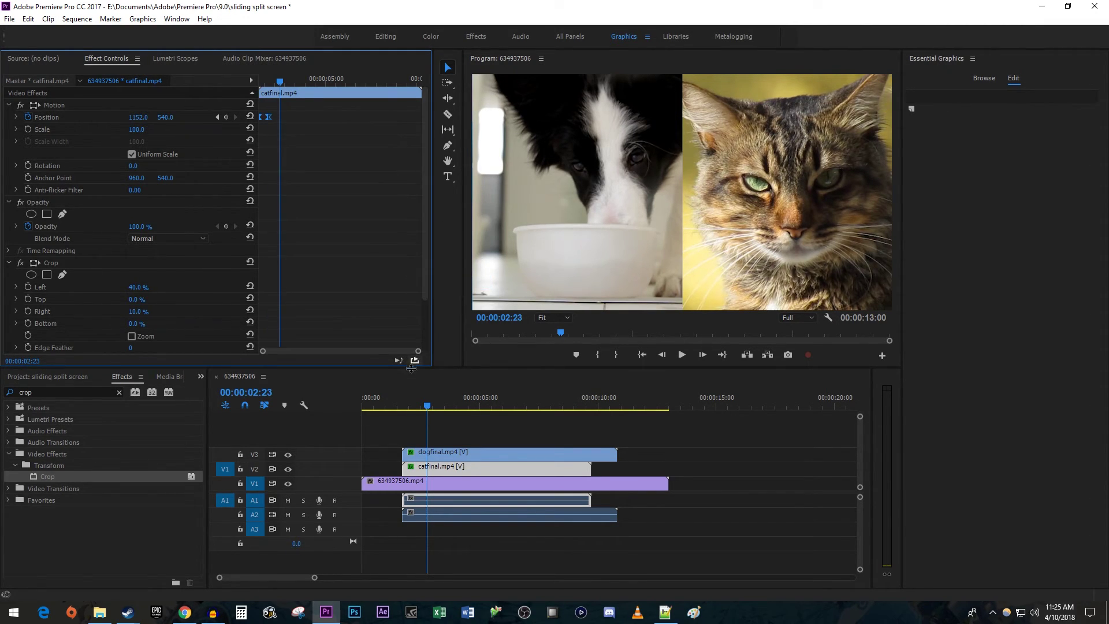
click(388, 399)
key(space)
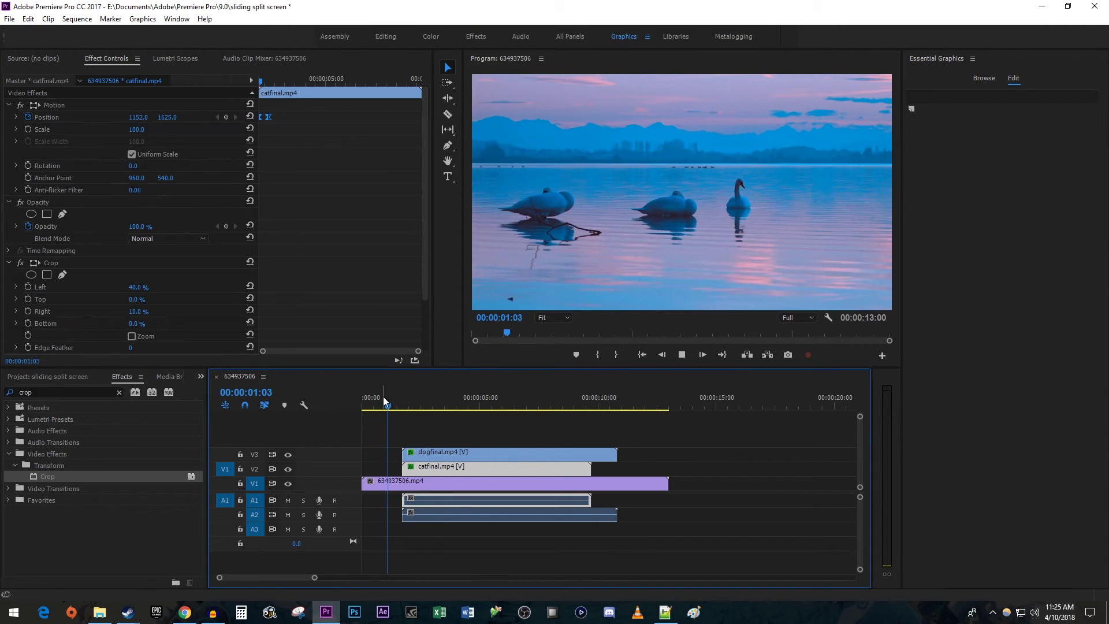